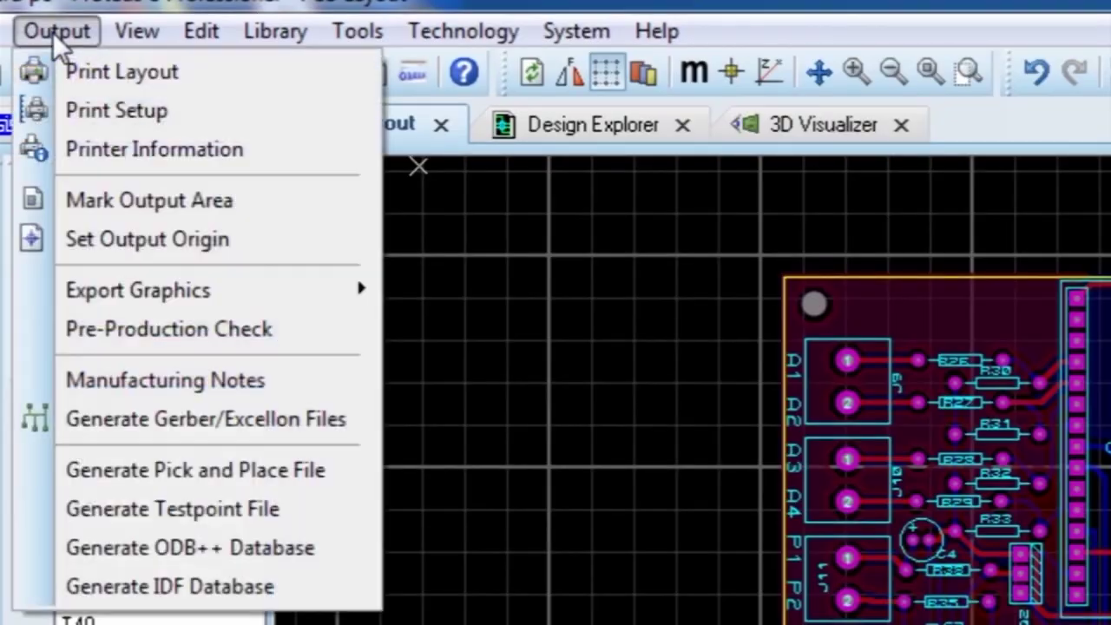
Generate the Gerber and Excellon drill files for the board
click(206, 419)
click(585, 327)
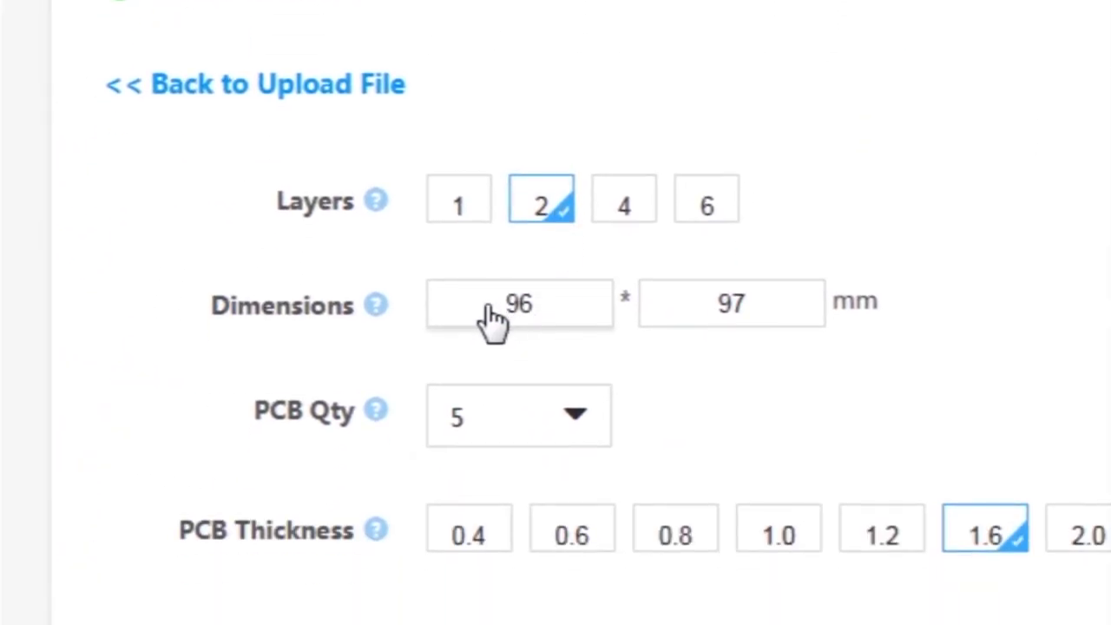
Order 5 two-layer 1.6 mm boards and proceed through checkout at $2.00
click(521, 416)
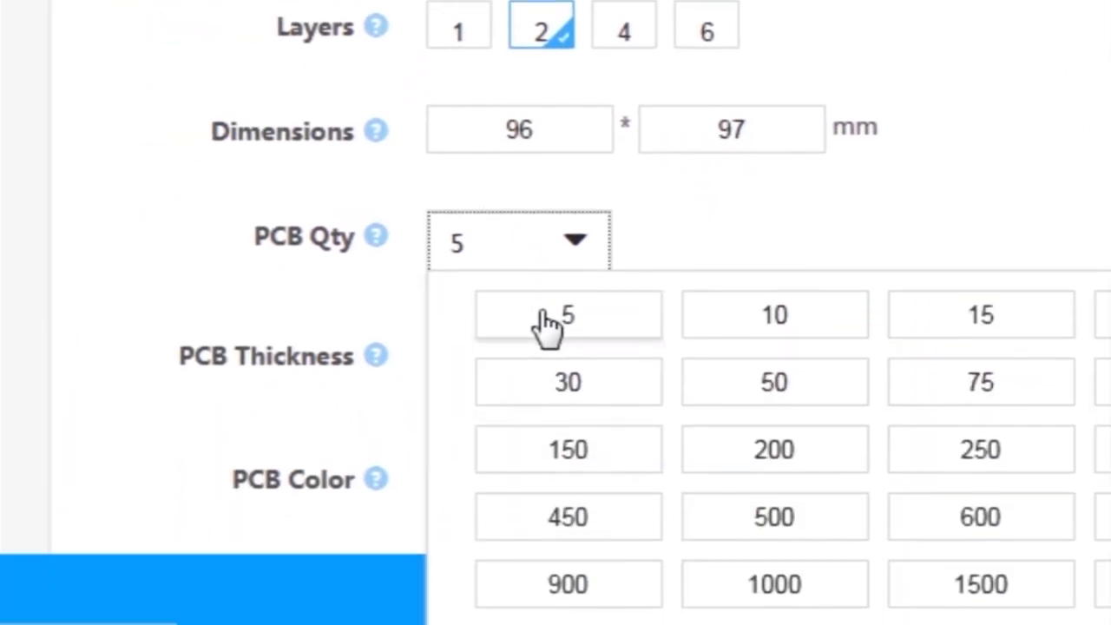
click(545, 323)
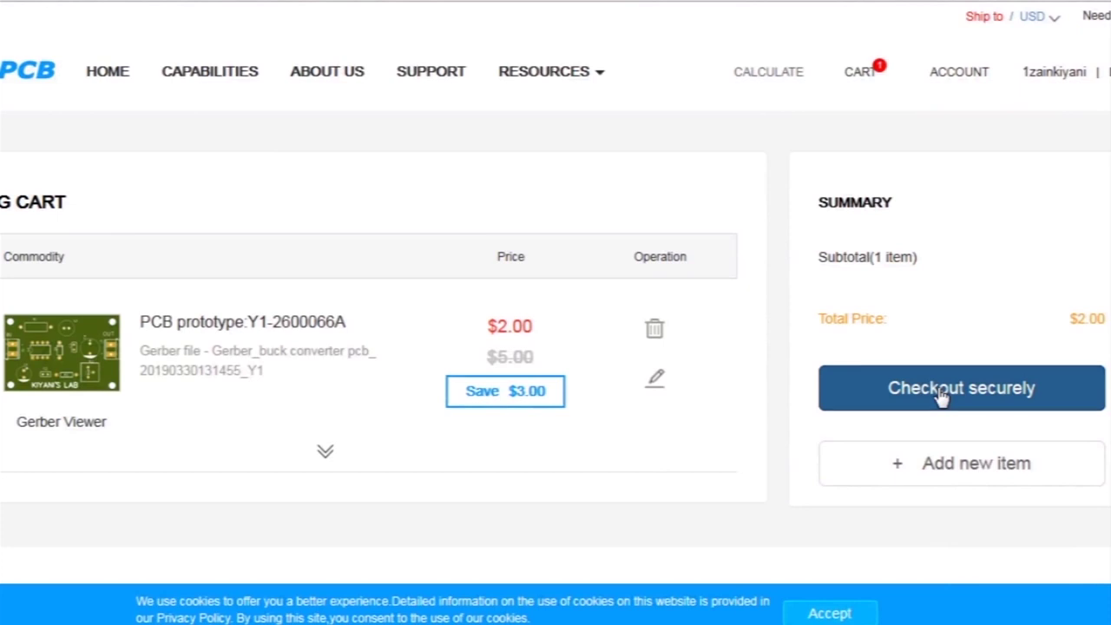
click(942, 395)
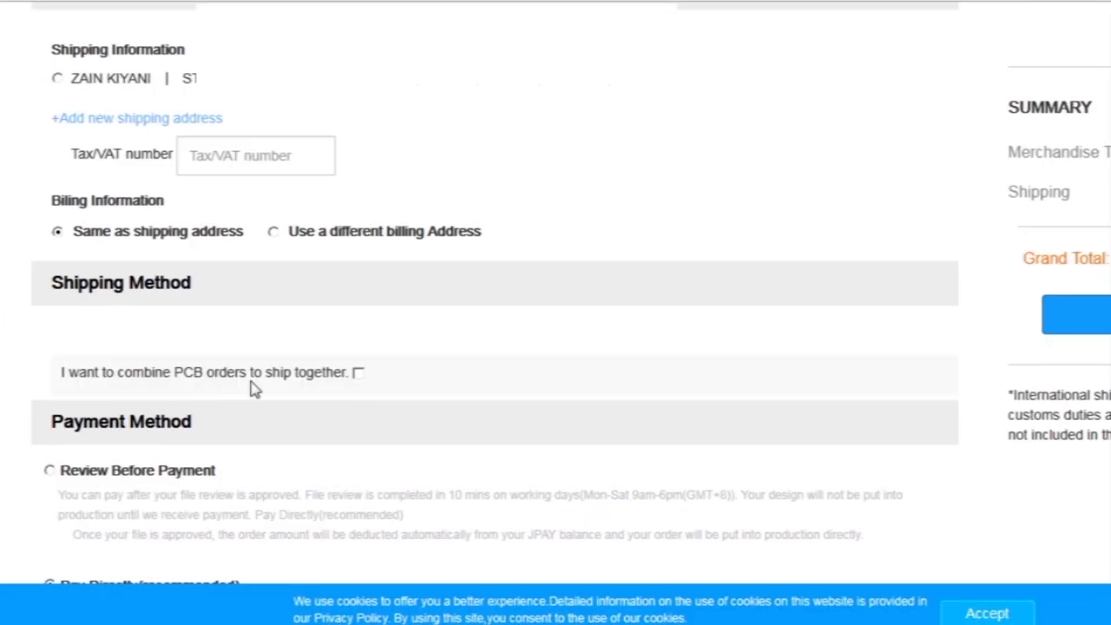
scroll(256, 389, down, 2)
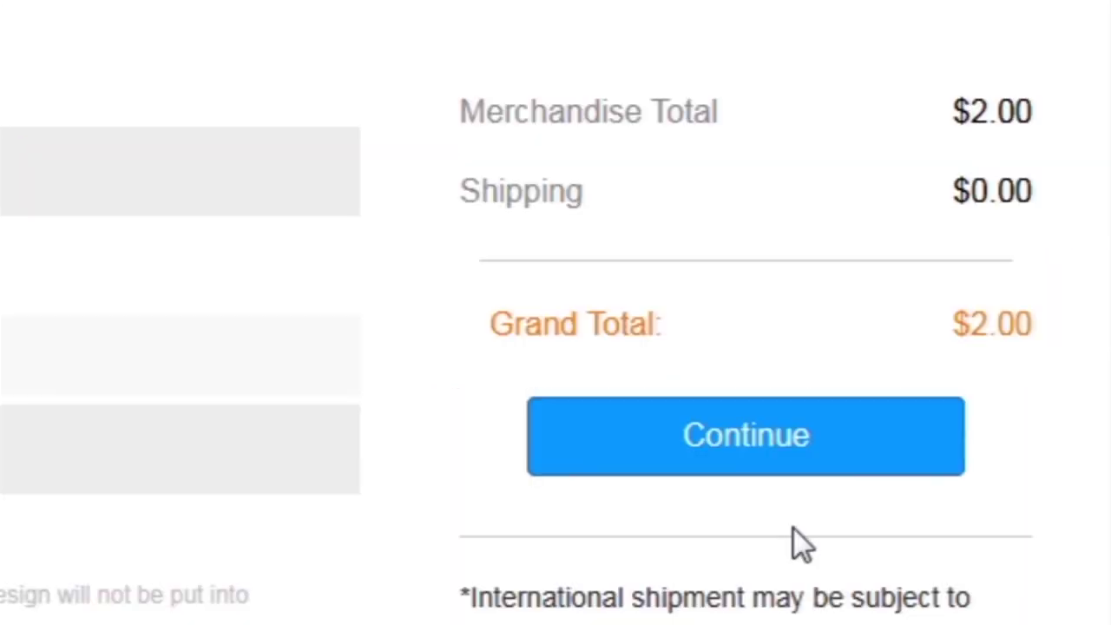